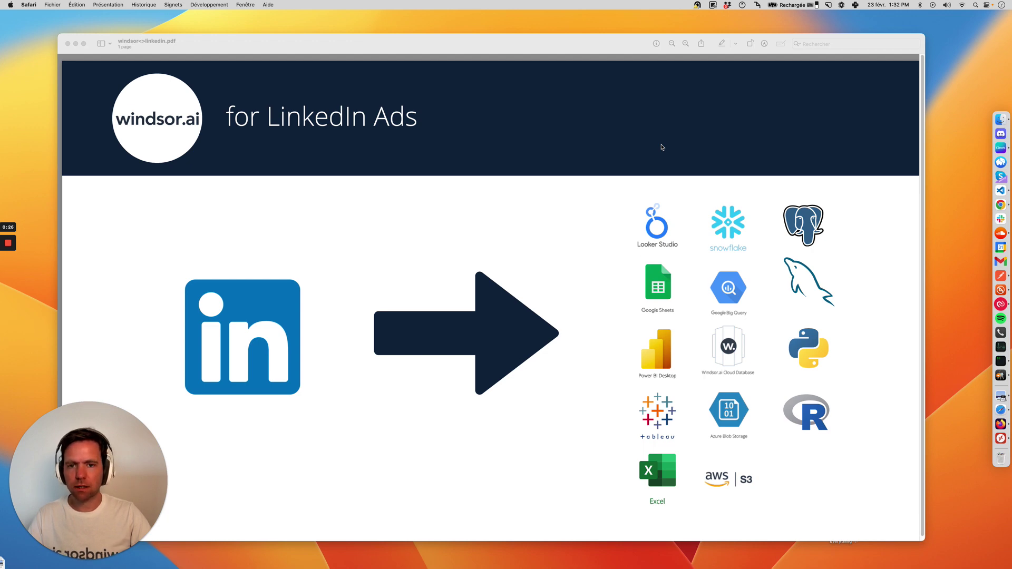
Step: Switch from the Safari slide to the browser showing the windsor.ai LinkedIn onboarding form
key(super+Tab)
key(super+Tab)
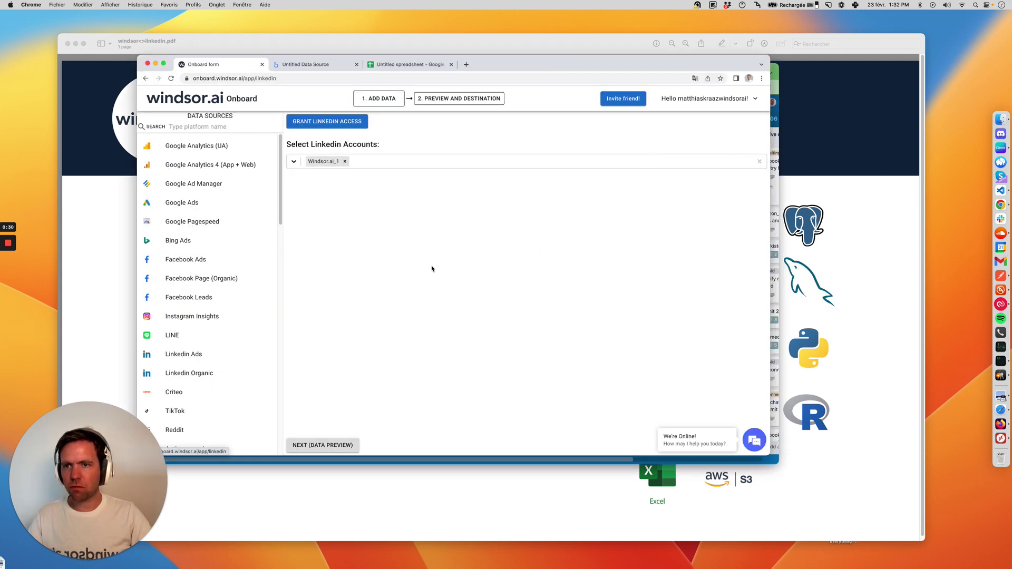
Step: Authorize windsor.ai to access LinkedIn and go to the '2. Preview and Destination' step
click(404, 252)
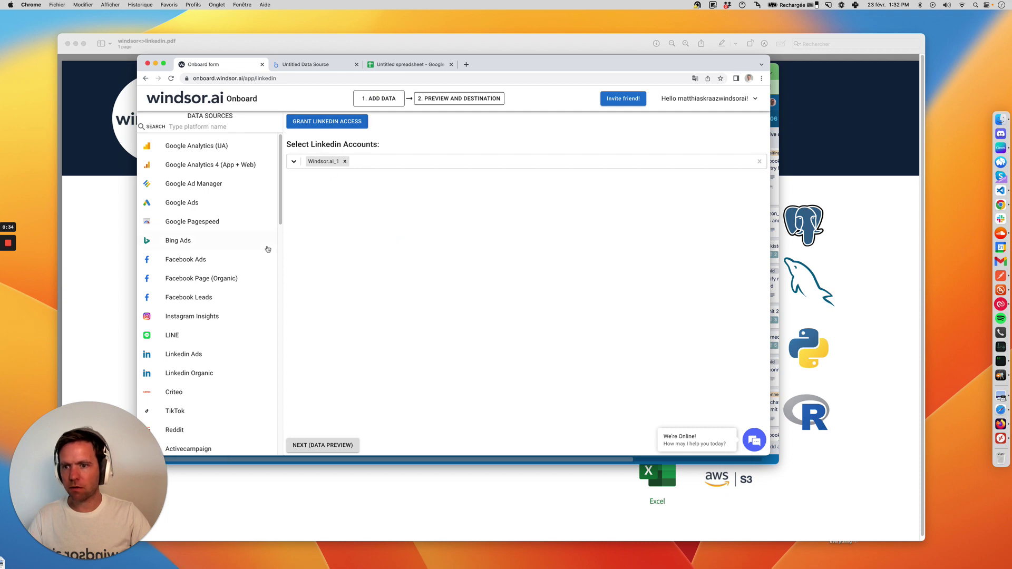
click(344, 125)
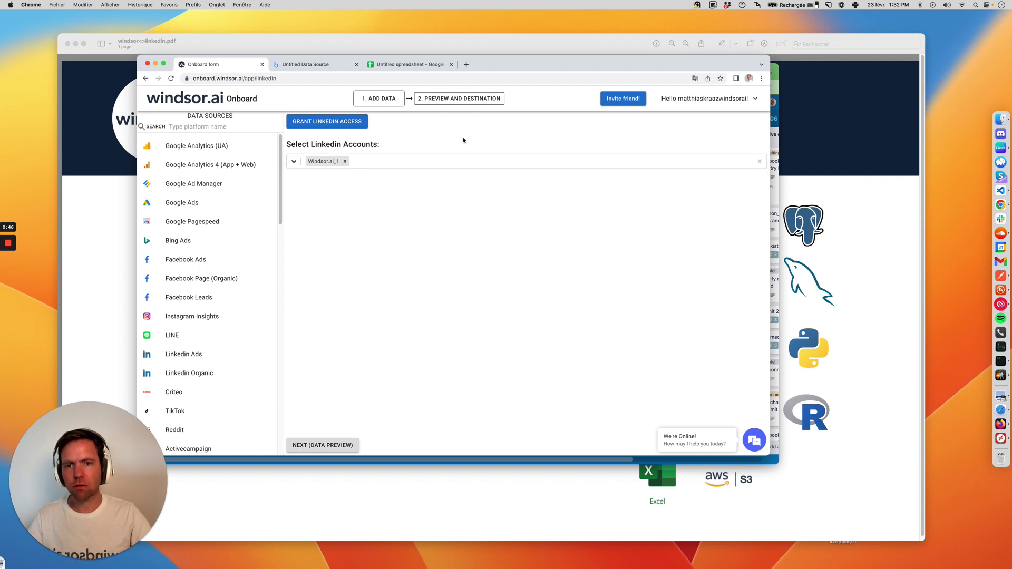
click(461, 101)
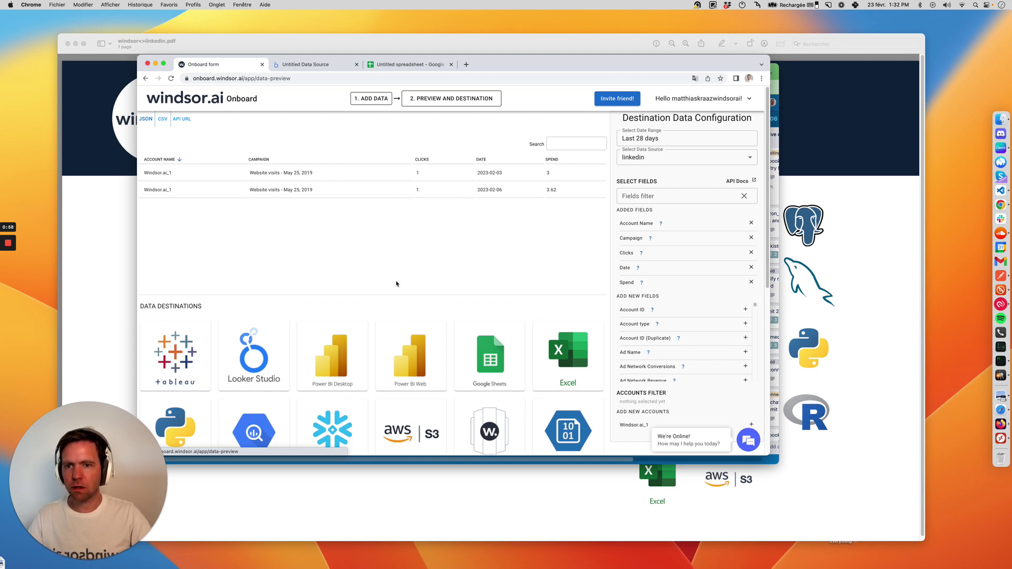
Step: Create a Looker Studio data source from windsor.ai limited to the linkedin account and connect it
click(268, 341)
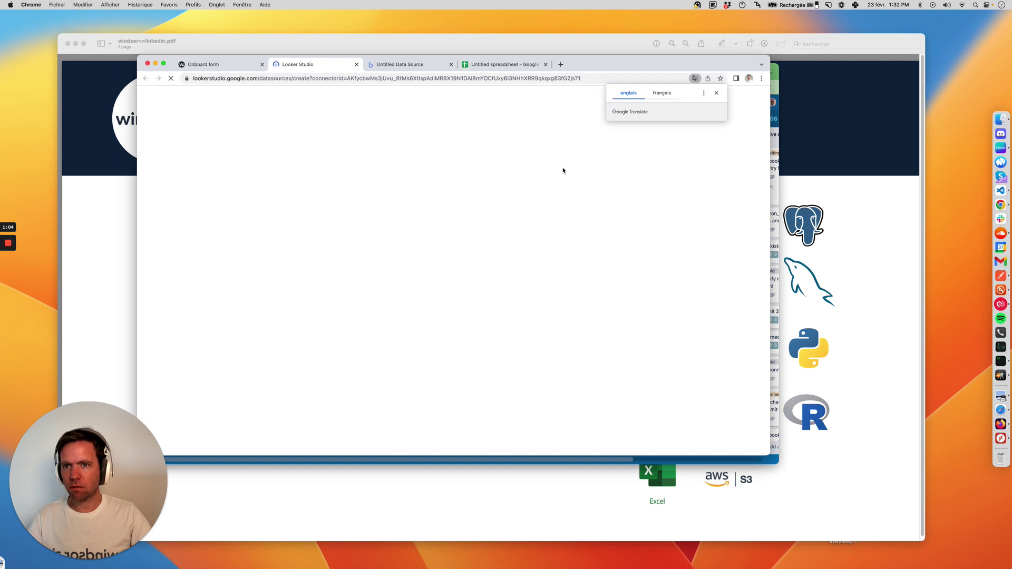
click(717, 92)
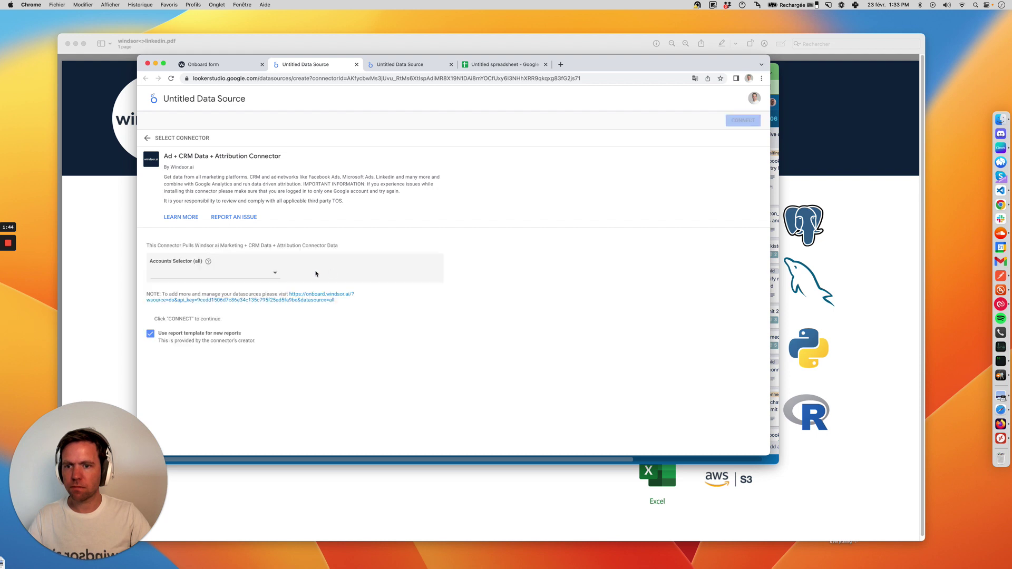
click(274, 273)
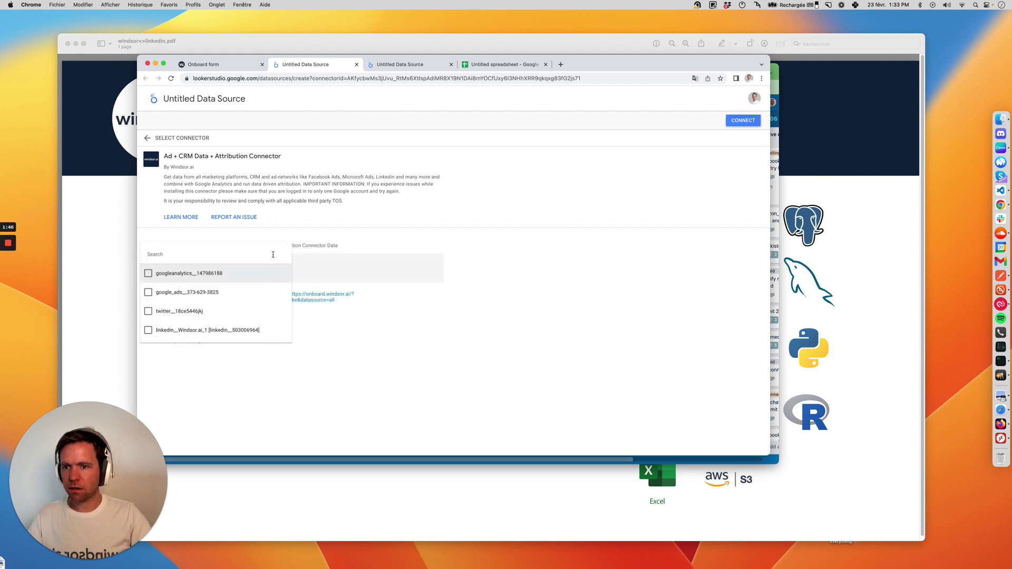
click(148, 330)
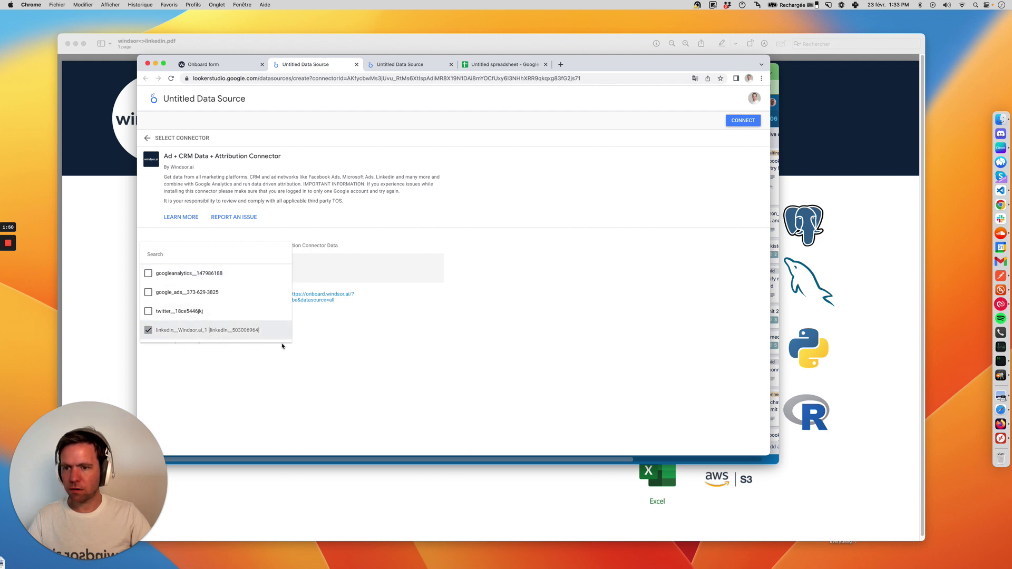
click(397, 345)
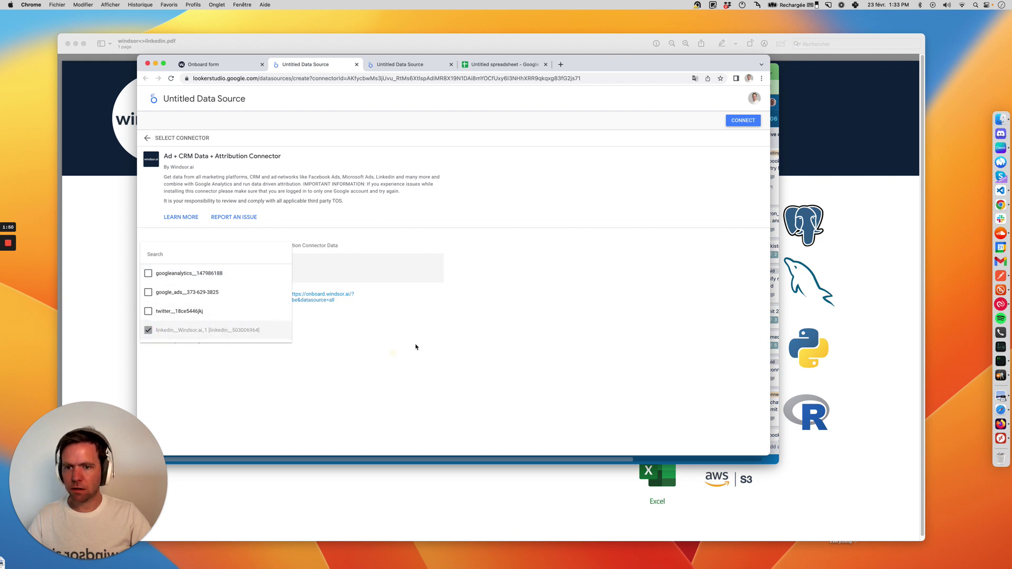
click(742, 120)
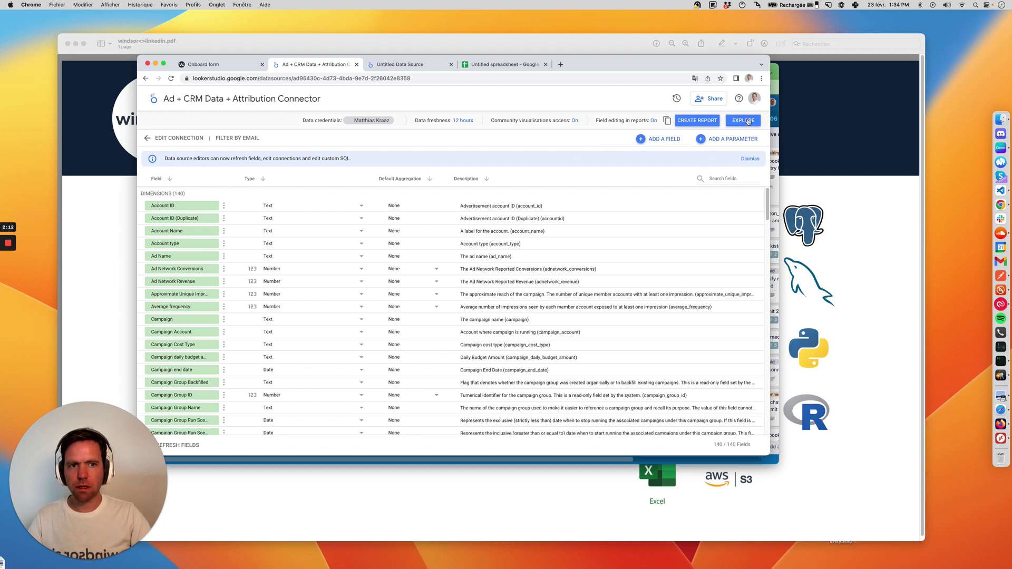
Step: Open the 140-field LinkedIn connector data source in a new Explorer
click(748, 121)
click(747, 121)
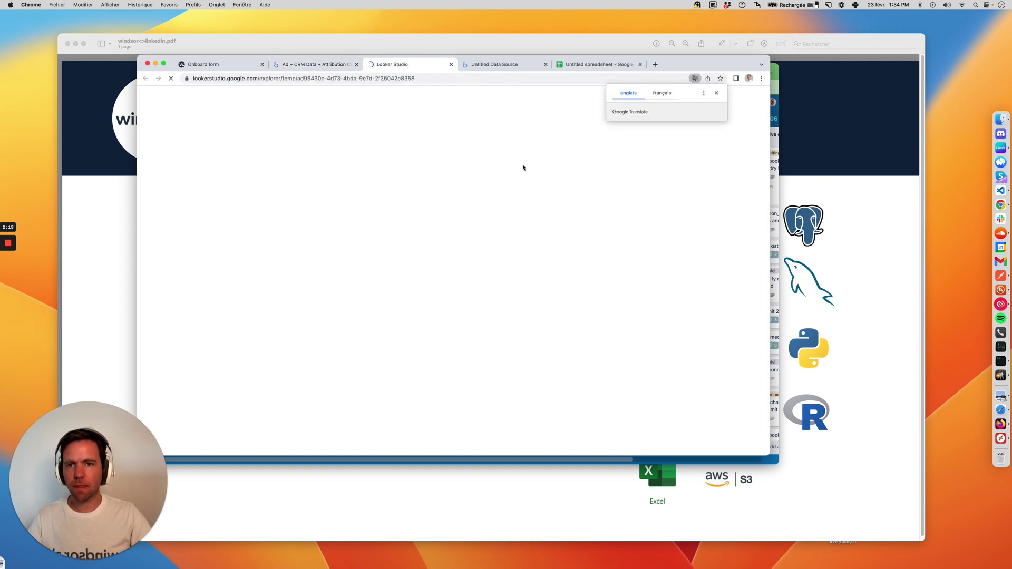
Step: Dismiss the translate prompt and let the Campaign by Total Cost table (6.62) load
click(716, 92)
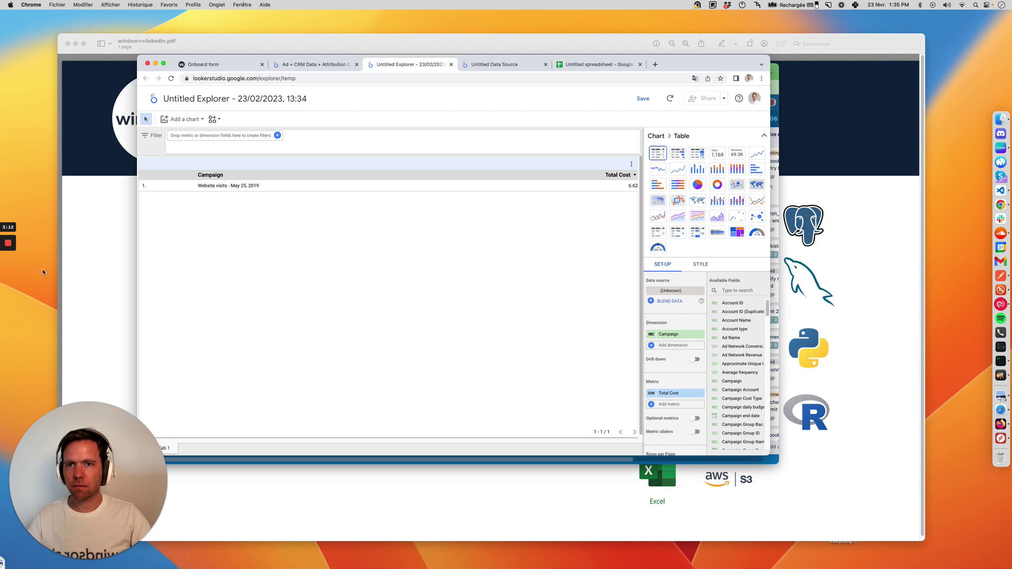
Step: Pick Power BI Desktop as the windsor.ai destination and copy its API feed URL
click(244, 65)
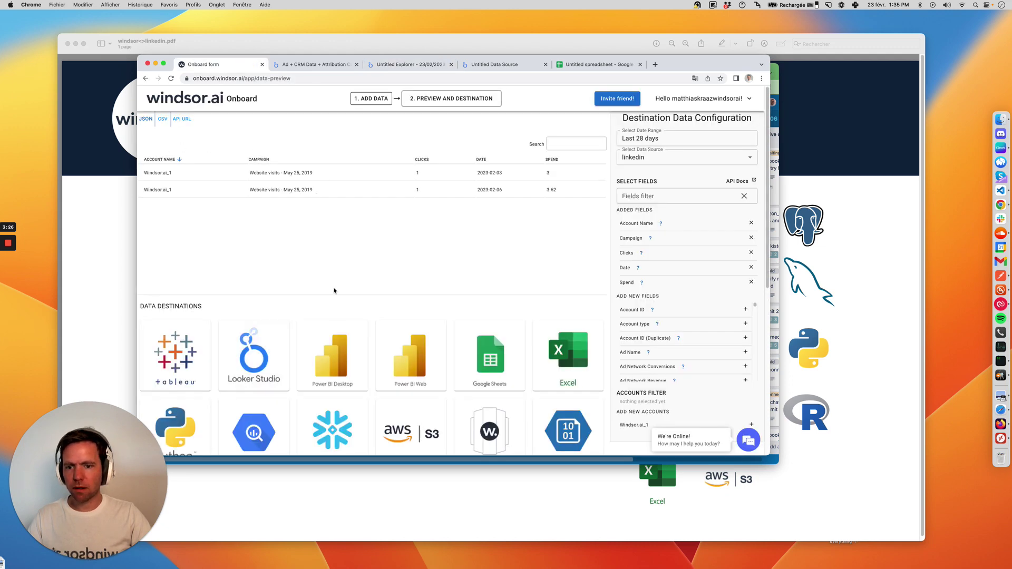
click(340, 370)
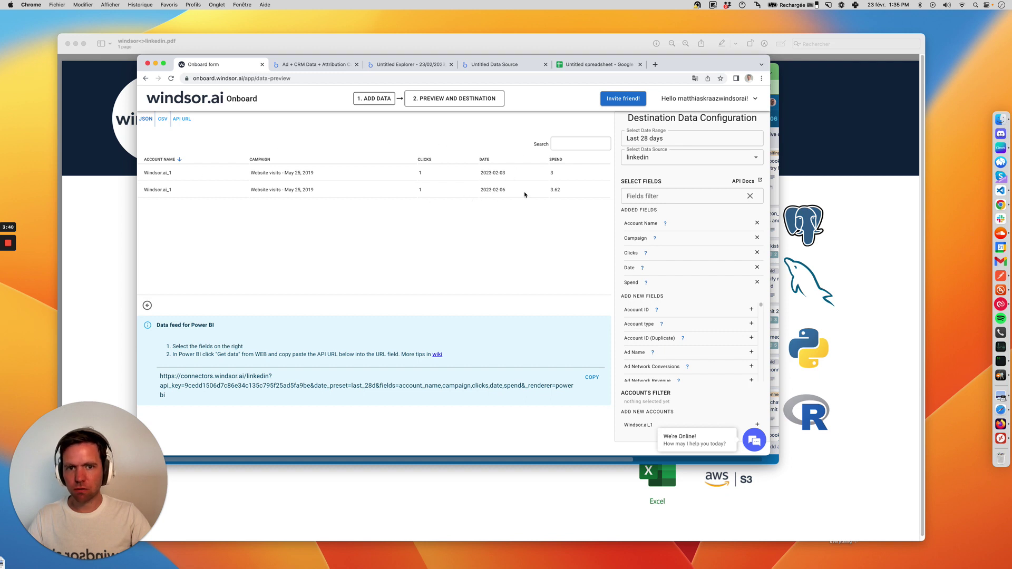
click(593, 376)
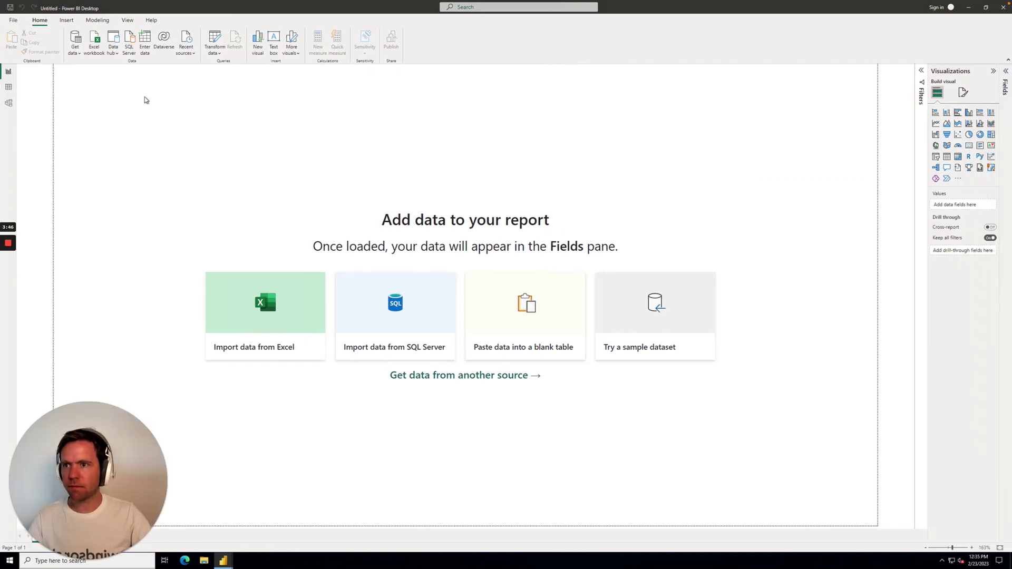
Step: Load the copied feed URL in Power BI via Get data > Web, then return to the browser
click(75, 50)
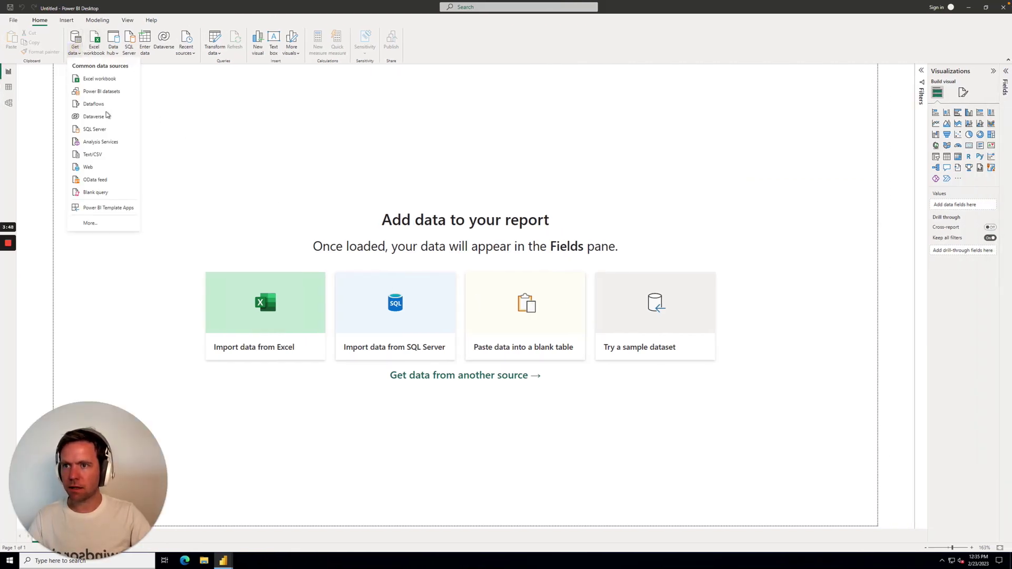
click(102, 167)
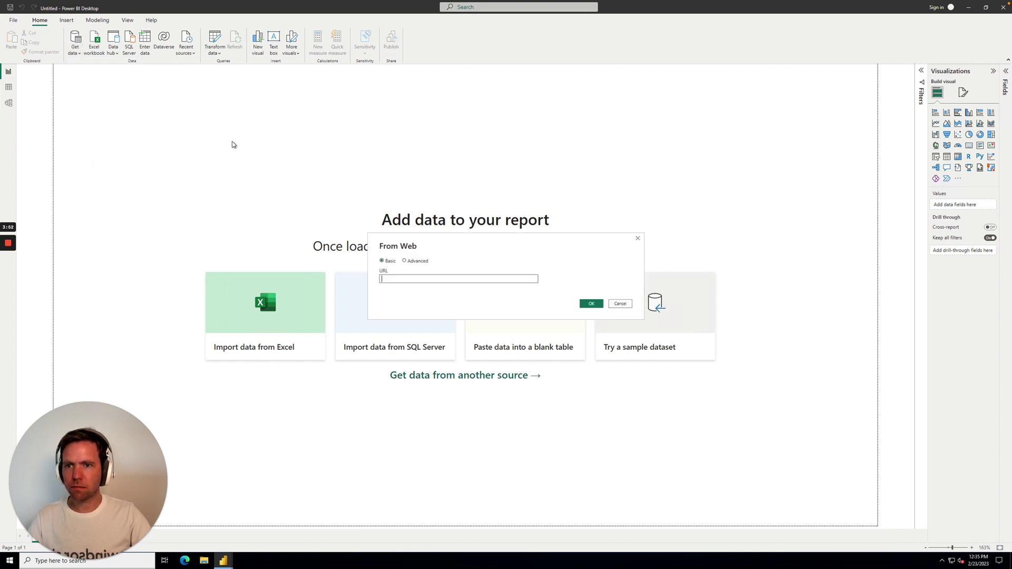
key(ctrl+v)
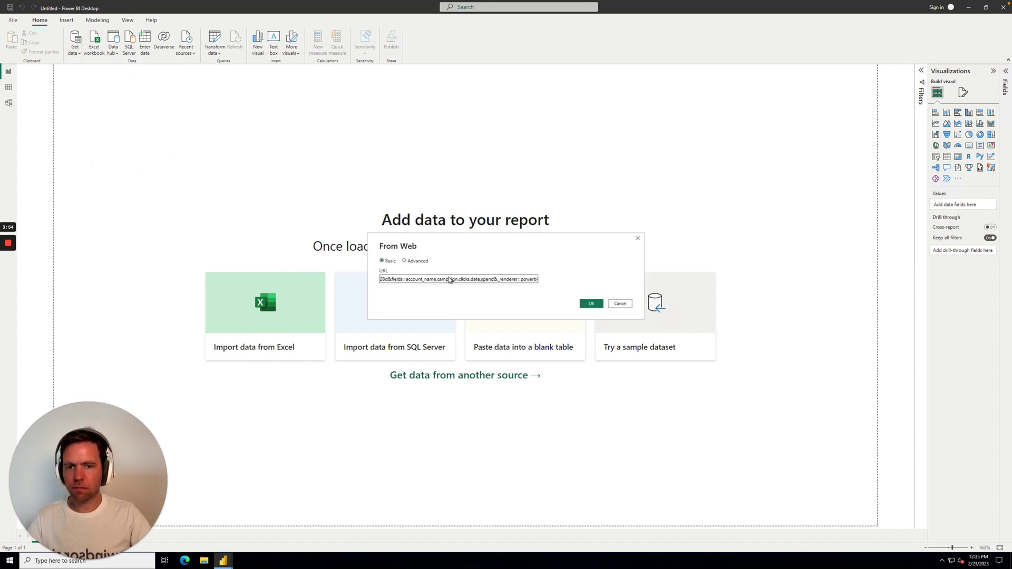
click(582, 304)
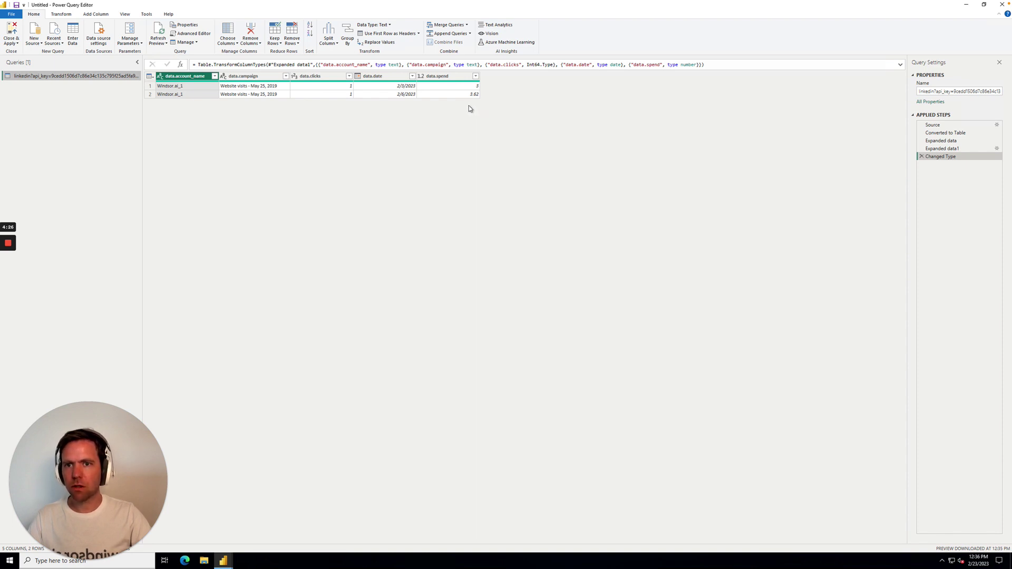
key(ctrl+Left)
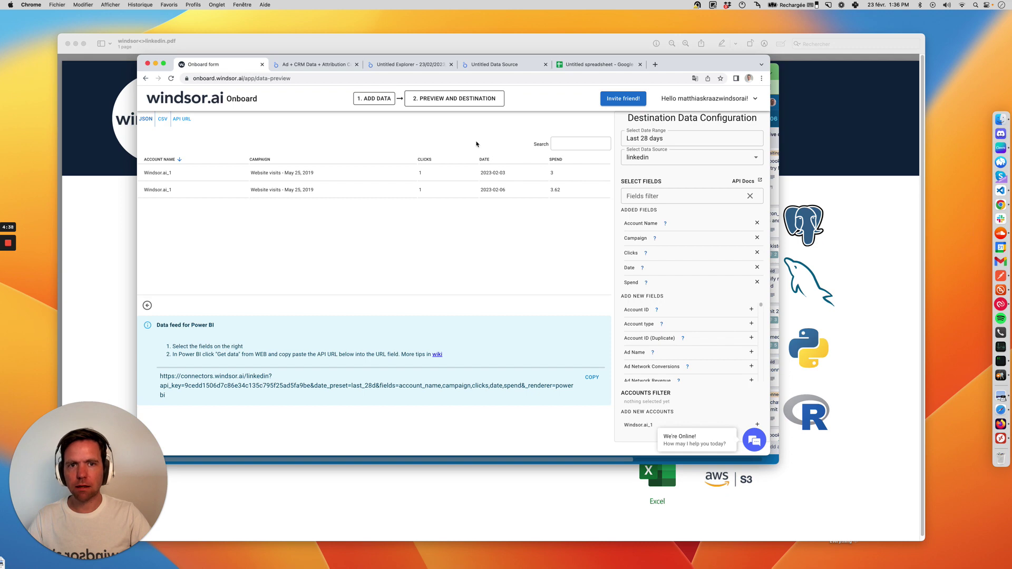
Step: Start a new Windsor.ai query named 'linkedin' with target sheet Sheet1
click(591, 66)
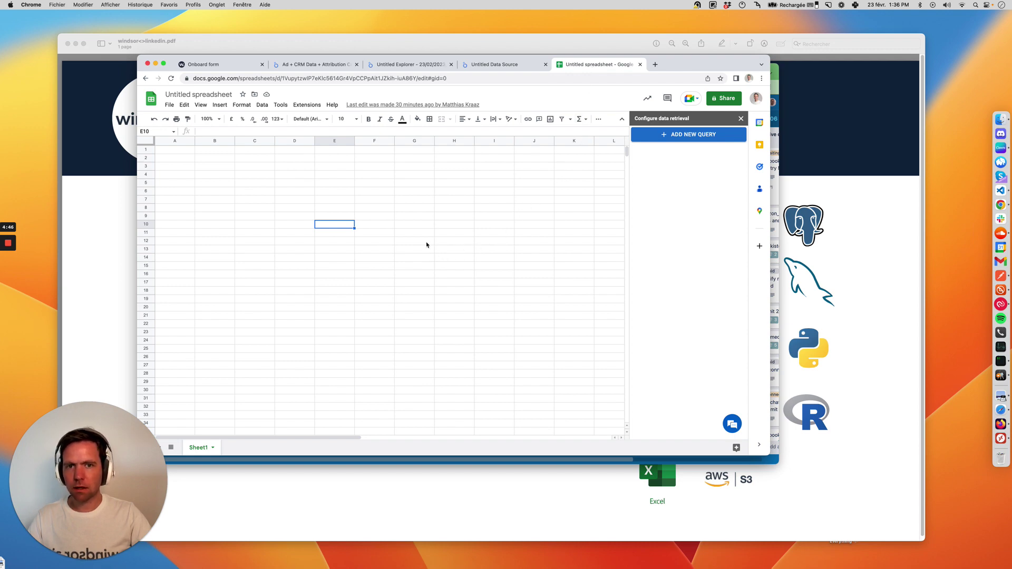
click(675, 137)
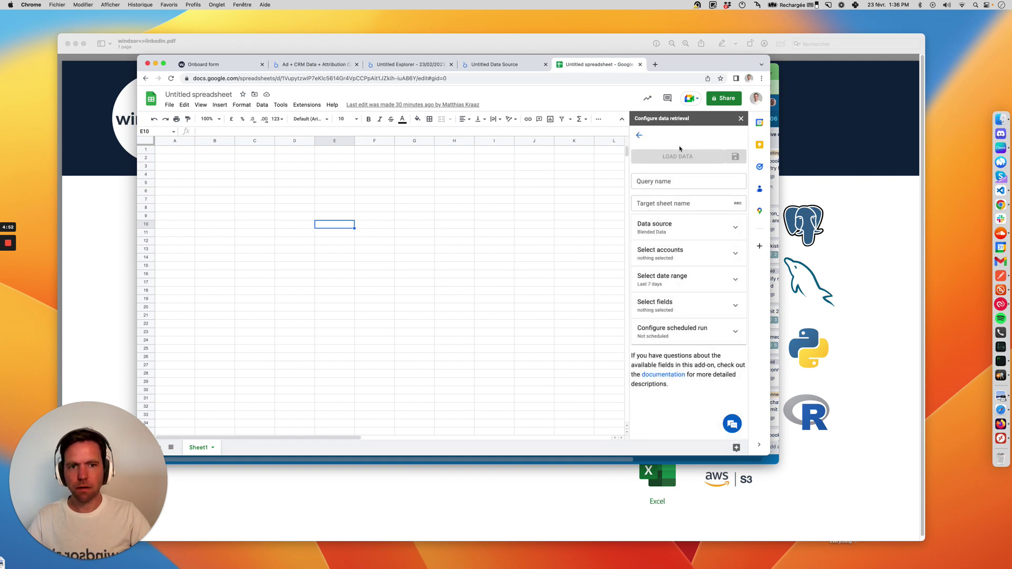
click(677, 182)
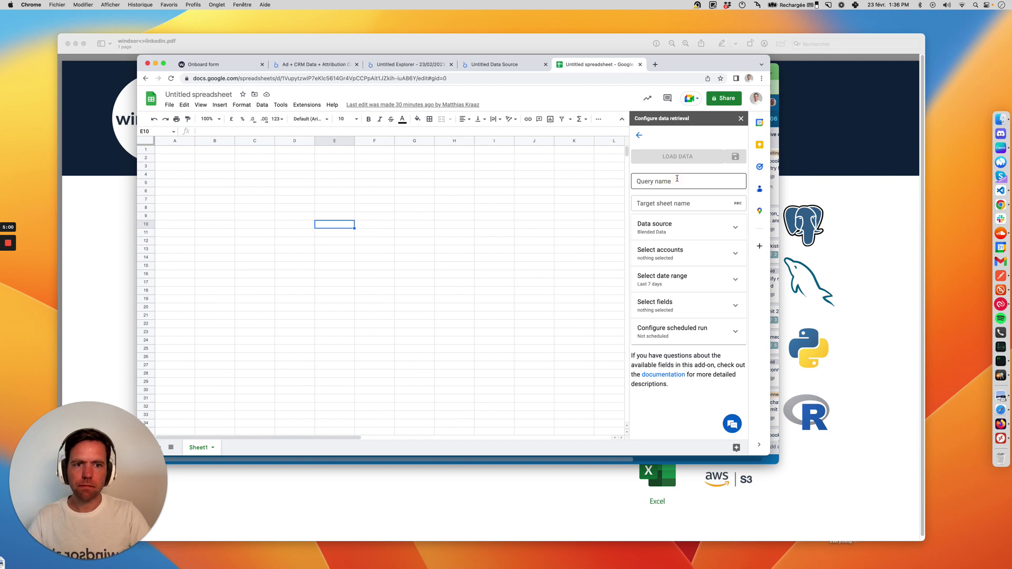
click(677, 179)
text(link)
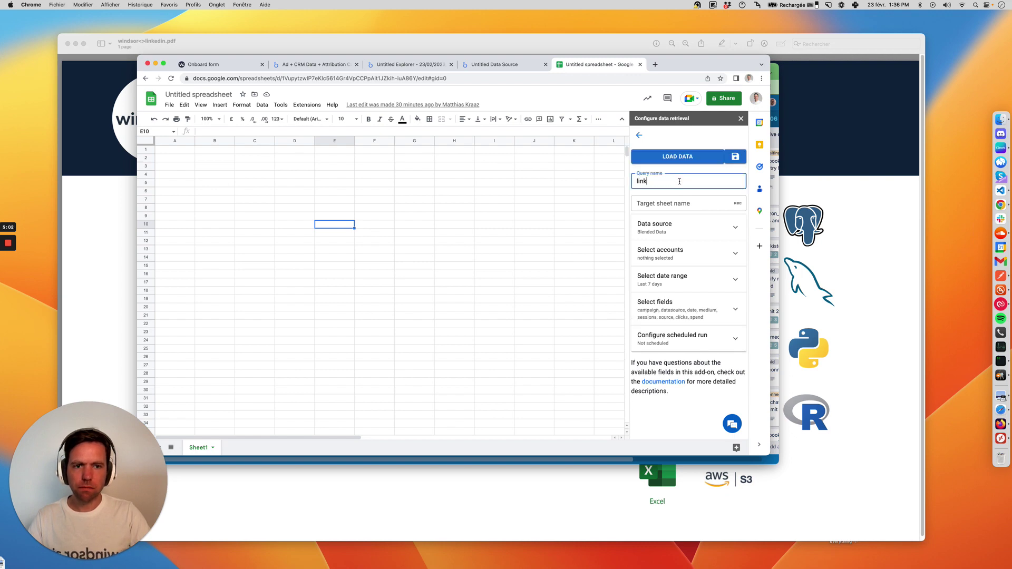
text(edin)
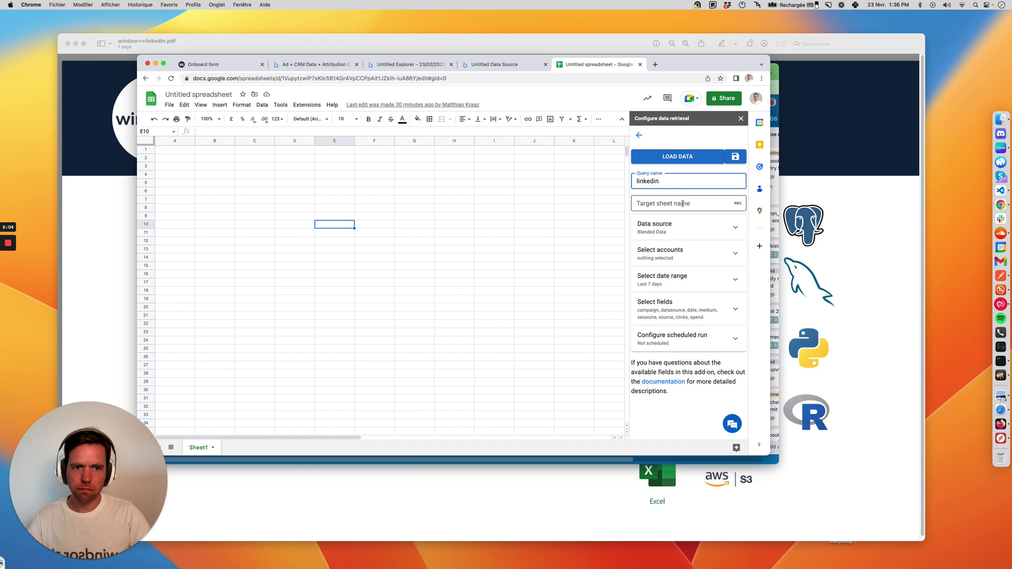
click(683, 203)
text(Shee)
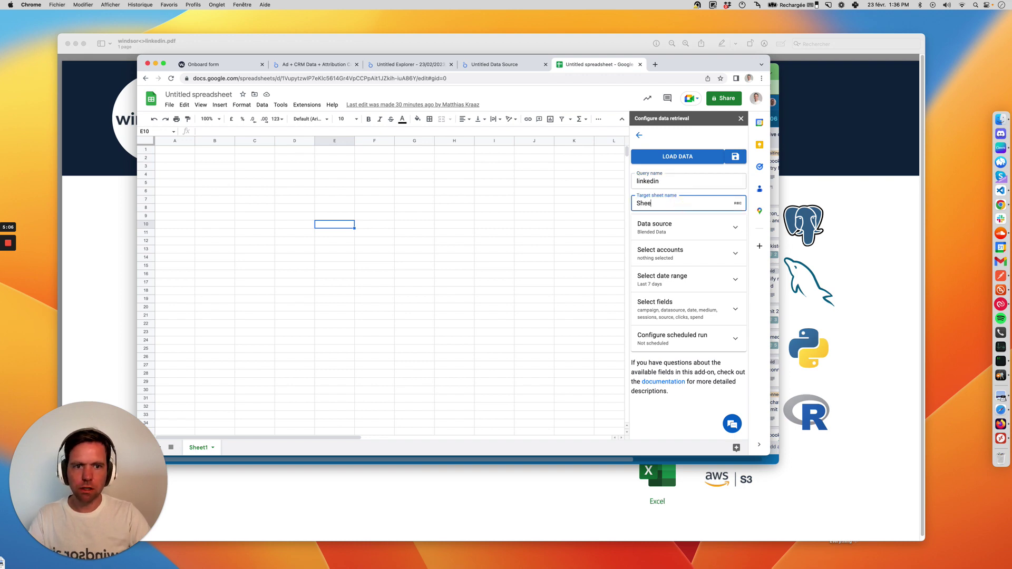
text(t1)
Step: Set the query's data source to linkedin and select the Windsor.ai_1 ad account
click(678, 225)
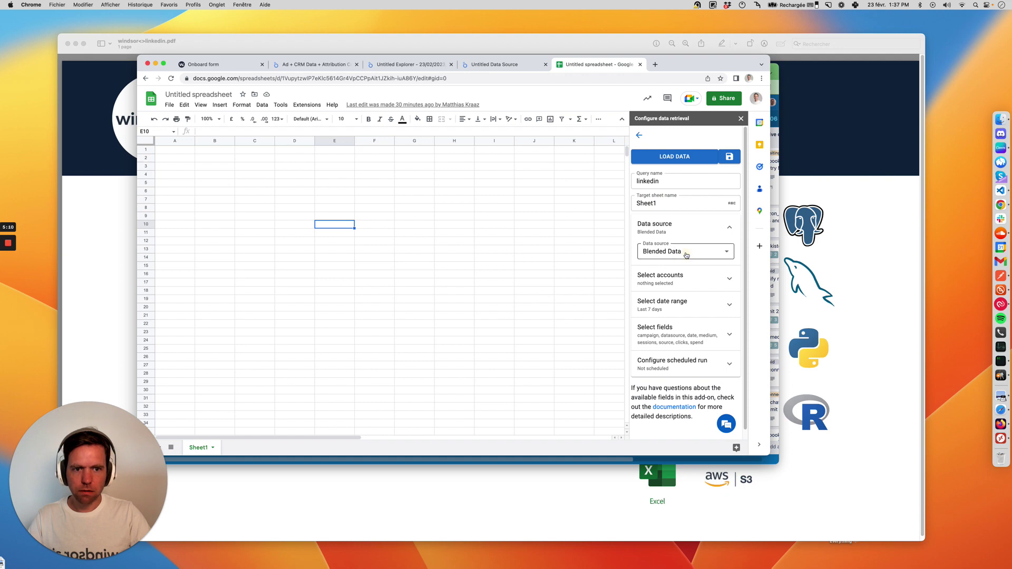
click(684, 252)
scroll(686, 274, down, 5)
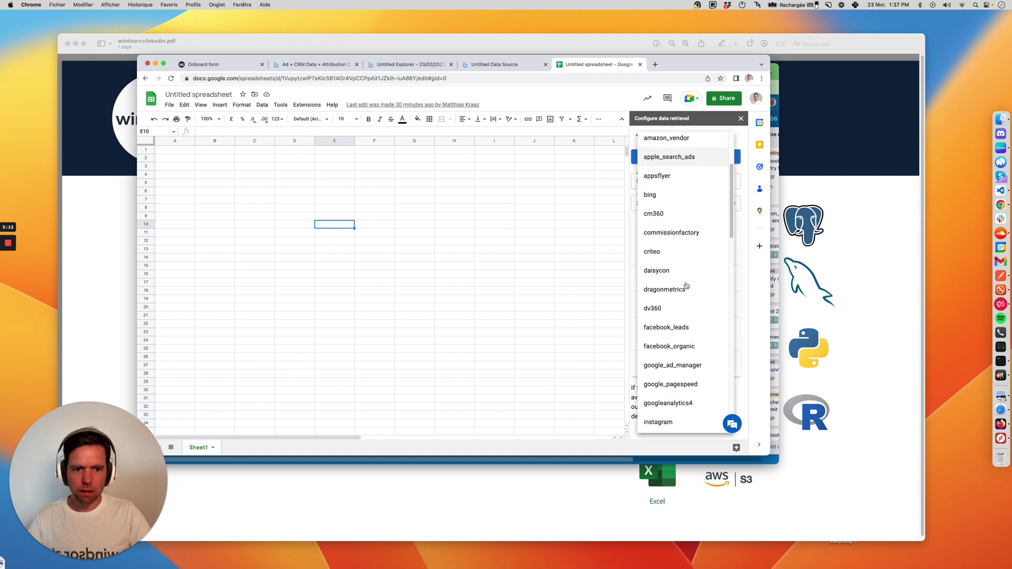
scroll(686, 285, down, 3)
click(685, 338)
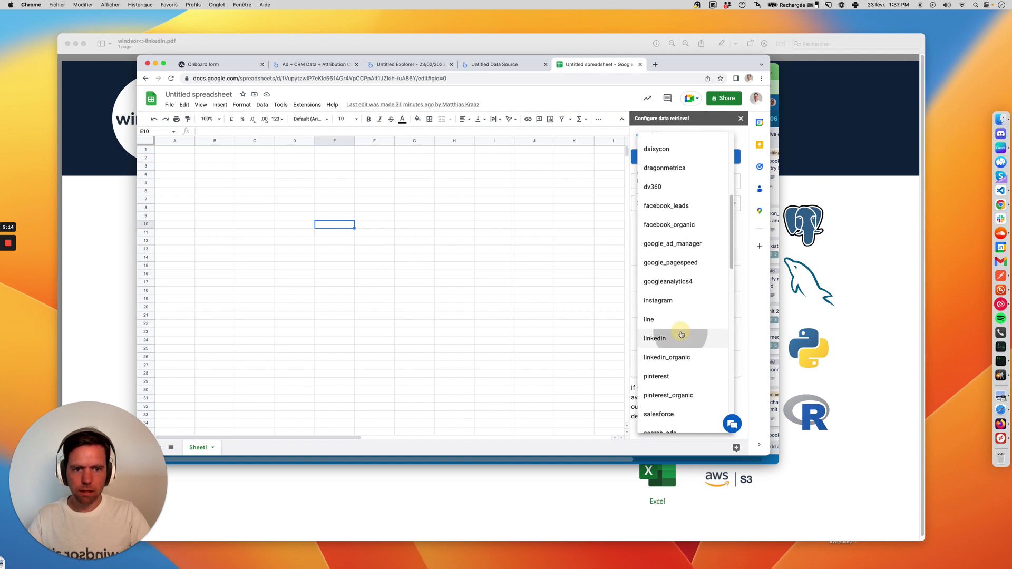
click(680, 336)
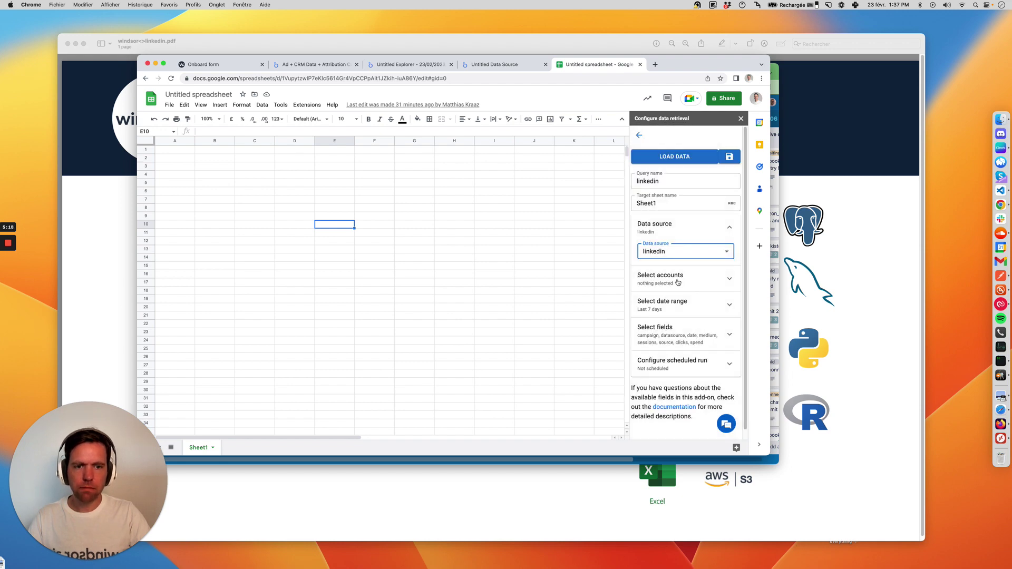
click(678, 279)
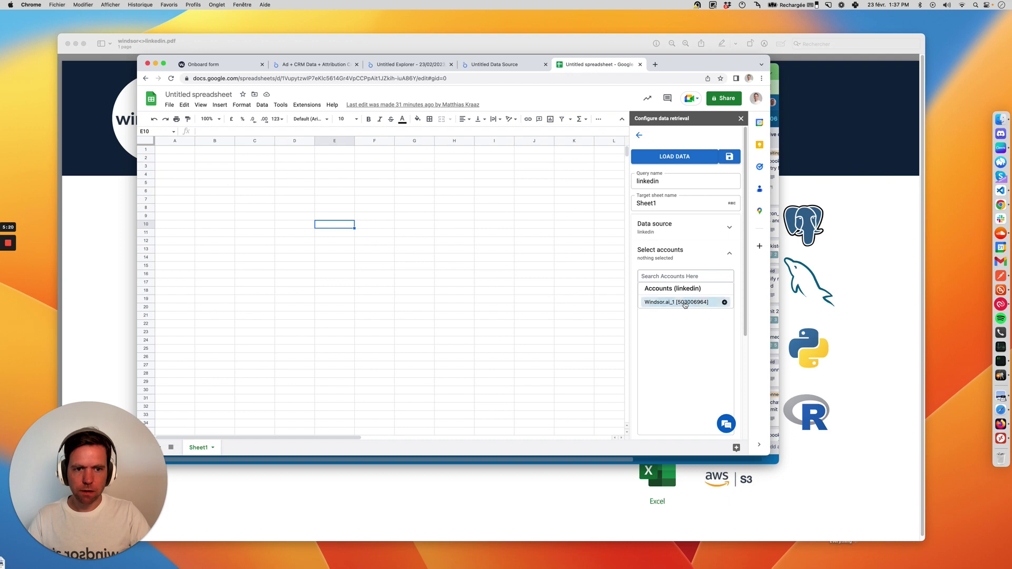
click(685, 304)
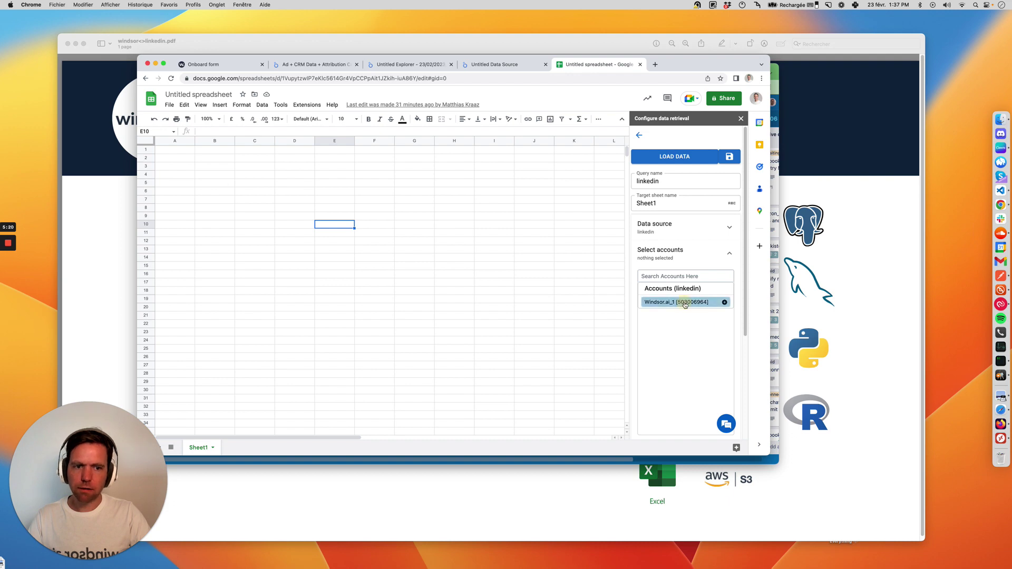
click(720, 257)
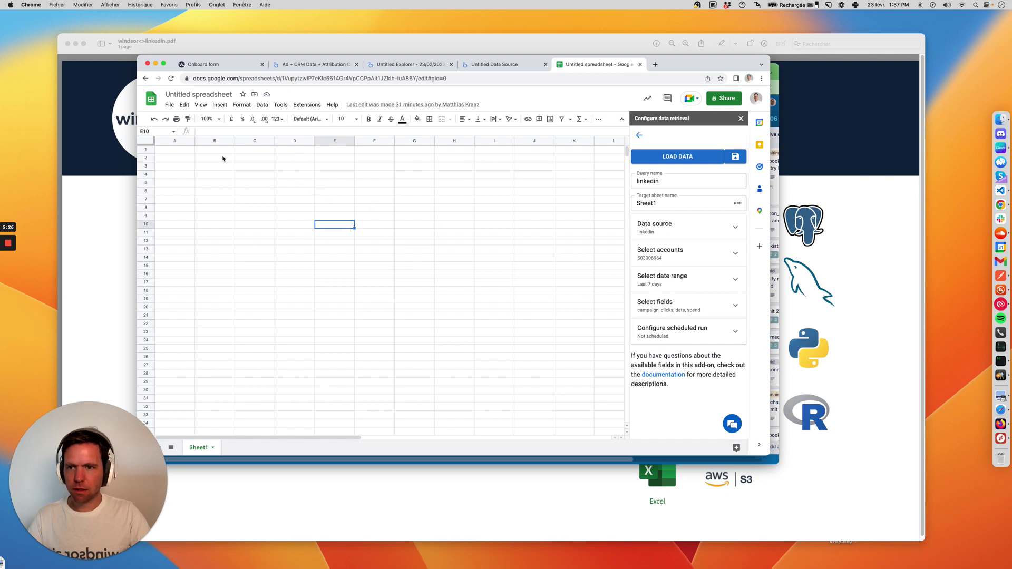
Step: Start the data at A1, set the date range to Last 30 days, and leave scheduling at No refresh
click(179, 152)
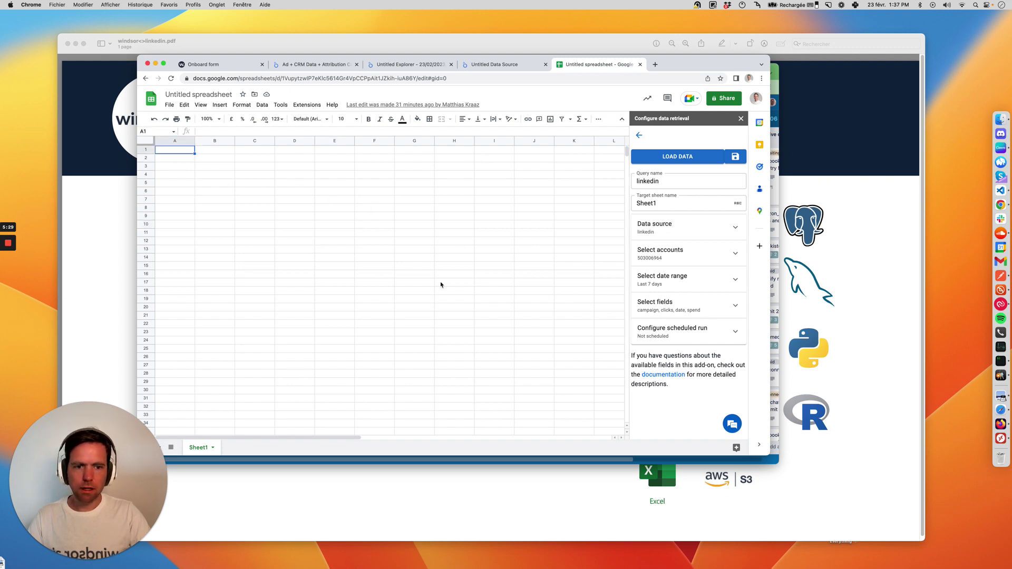
click(667, 309)
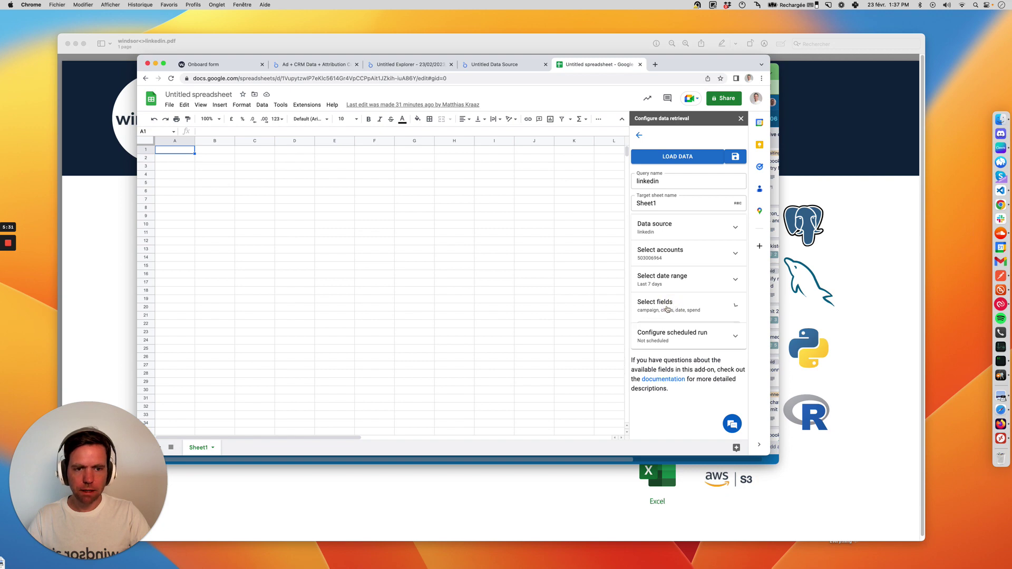
click(678, 282)
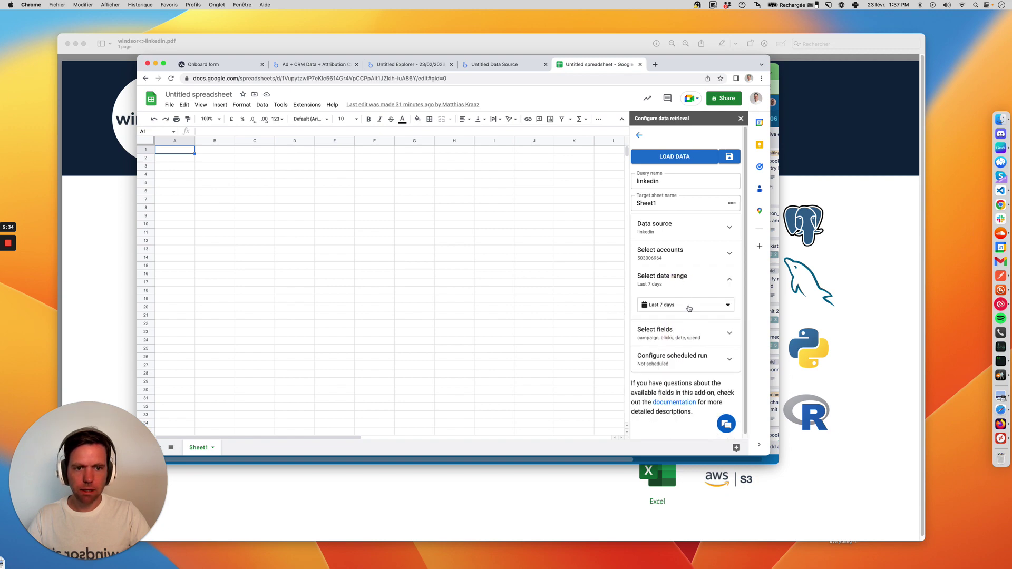
click(689, 306)
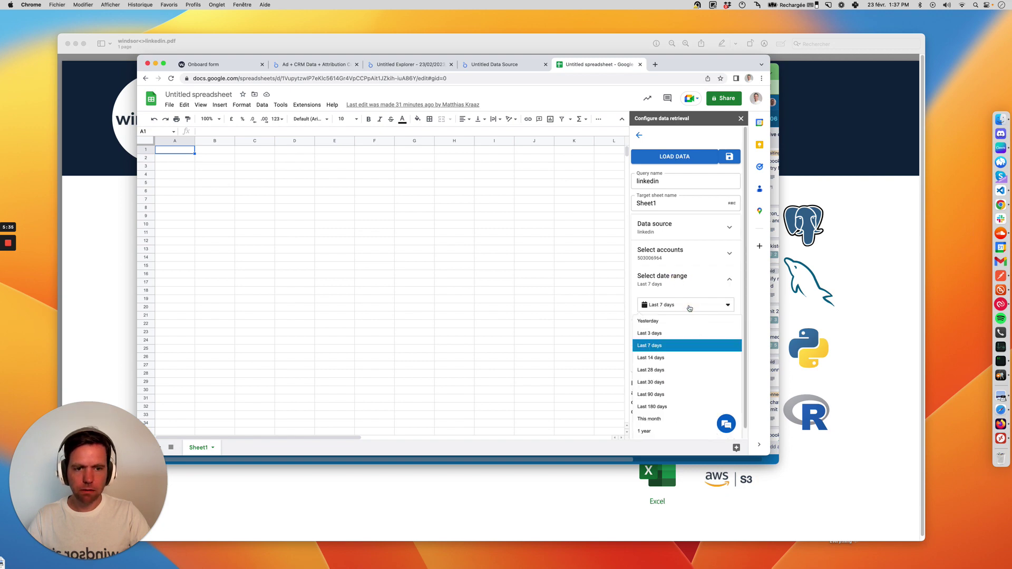
click(689, 383)
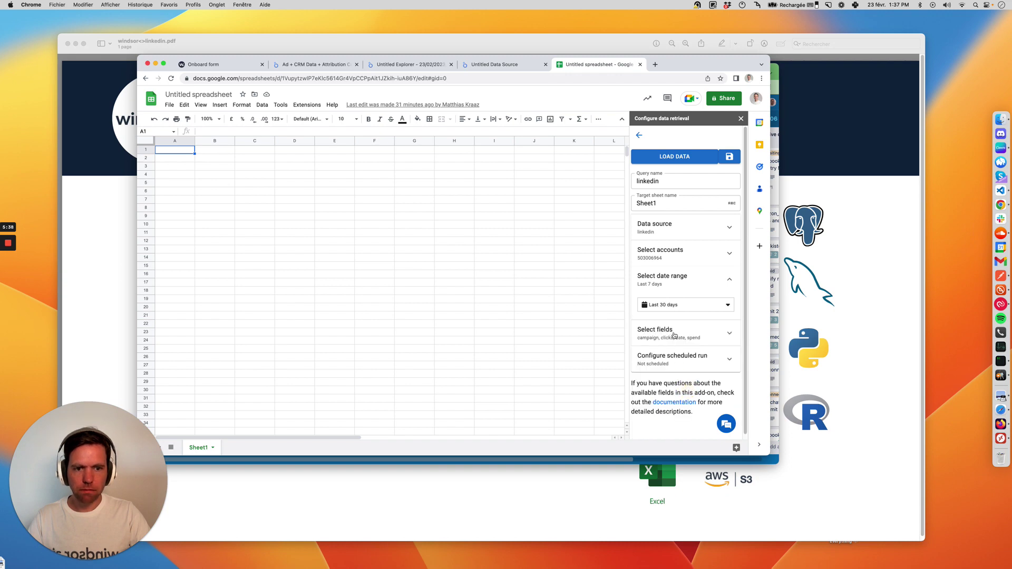
click(679, 363)
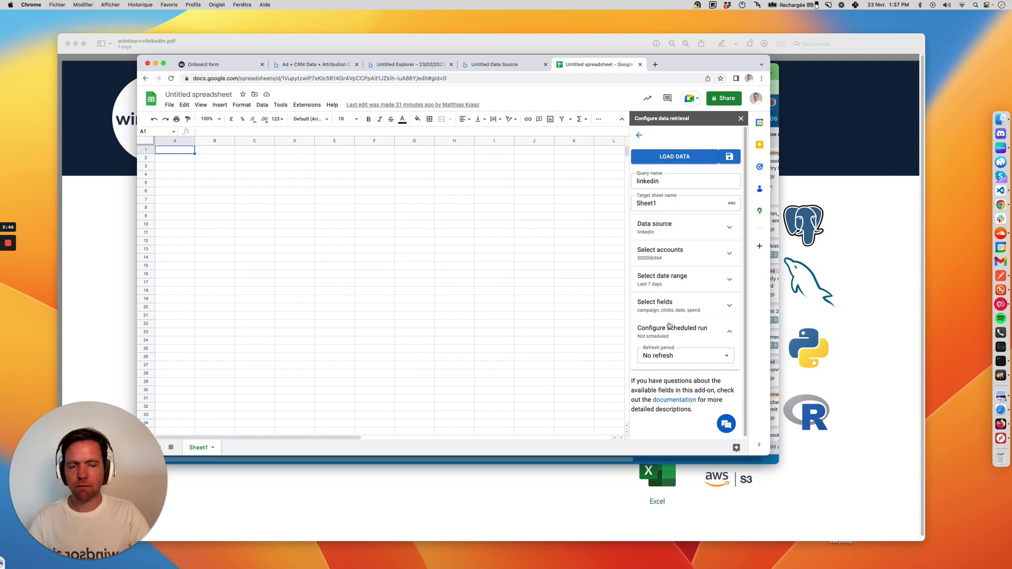
Step: Load the two LinkedIn rows into Sheet1 and return to the Windsor.ai onboarding tab
click(698, 157)
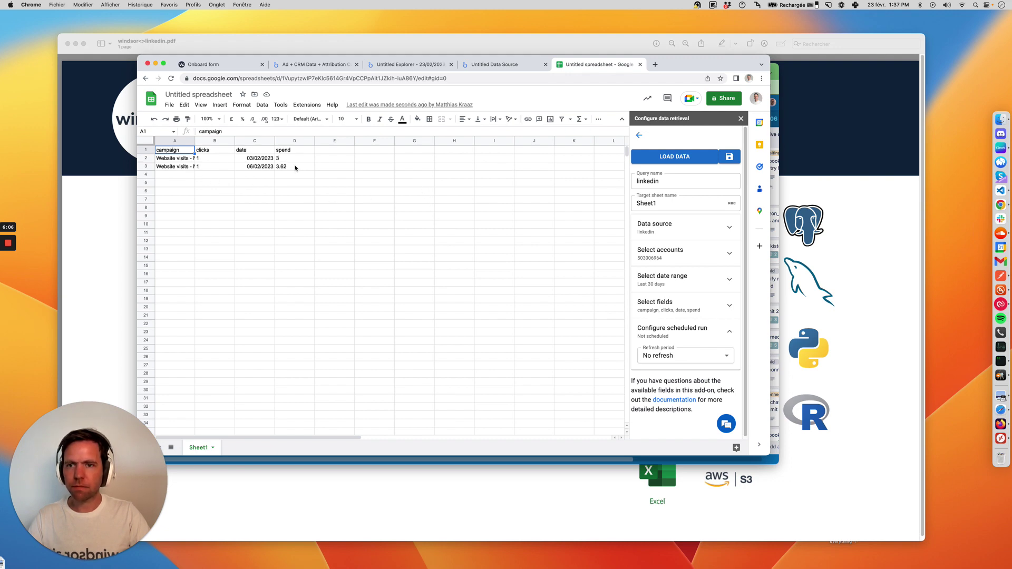
click(230, 72)
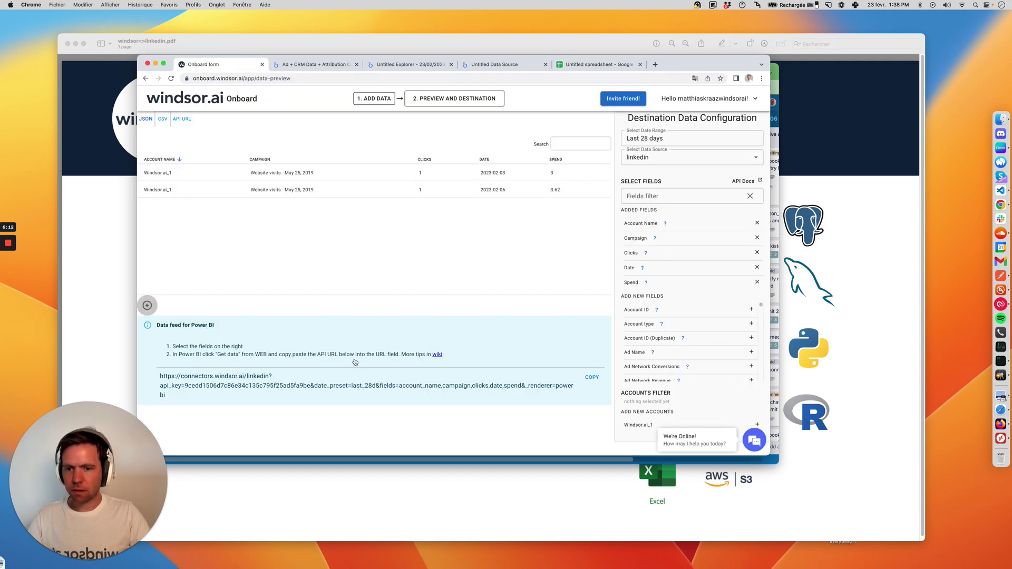
Step: Select Google BigQuery under Data Destinations and start a new destination task
scroll(393, 357, down, 4)
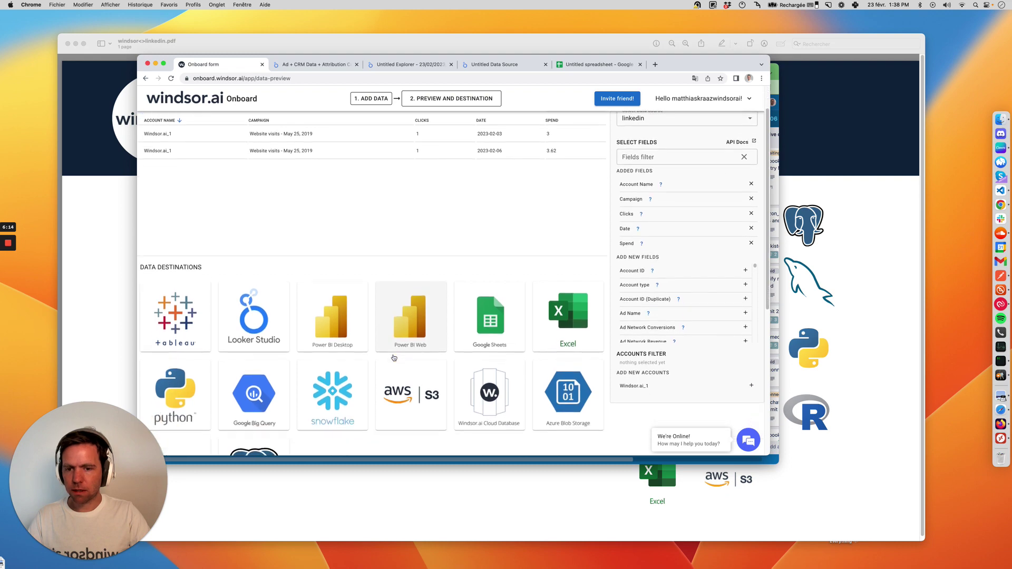
scroll(393, 357, down, 2)
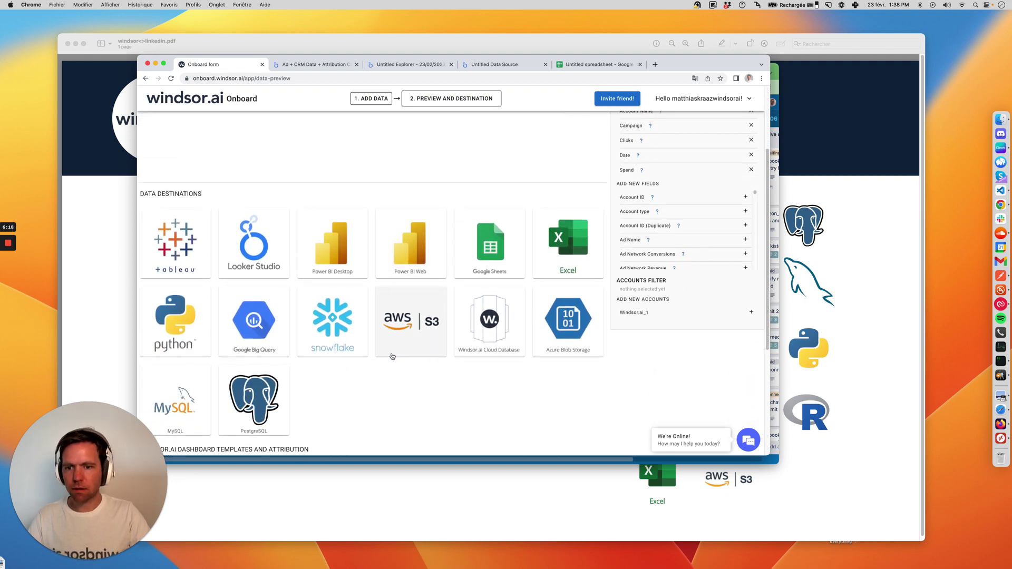
click(260, 334)
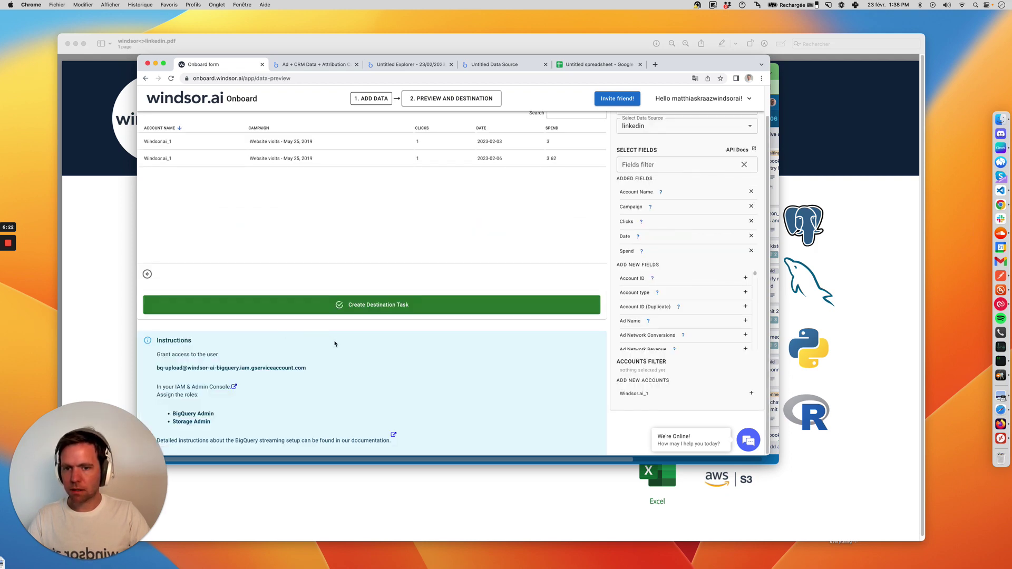
click(343, 304)
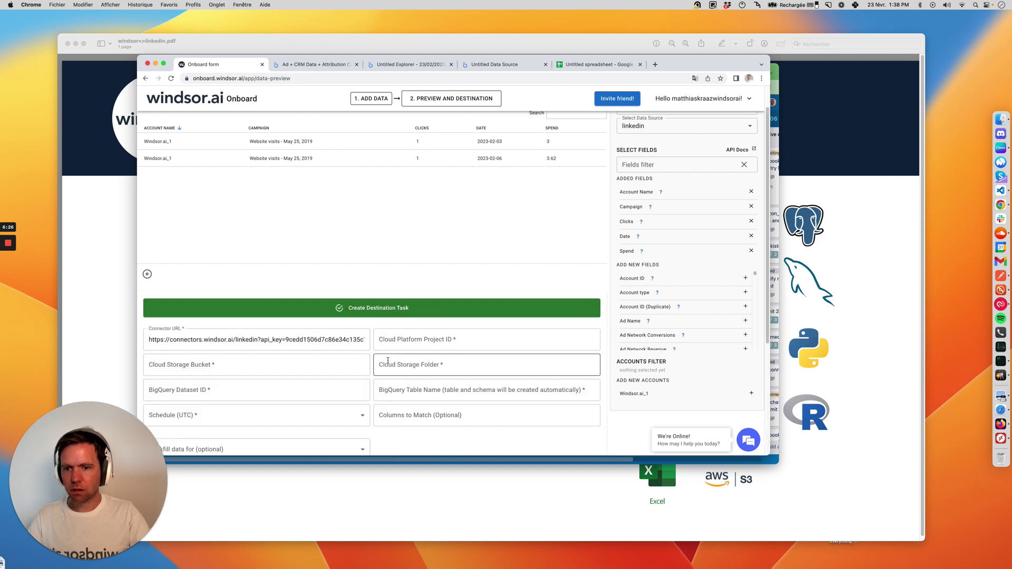
Step: Review the Schedule (UTC) hour options without choosing one, then return to the destinations grid
scroll(387, 361, down, 1)
scroll(388, 361, down, 3)
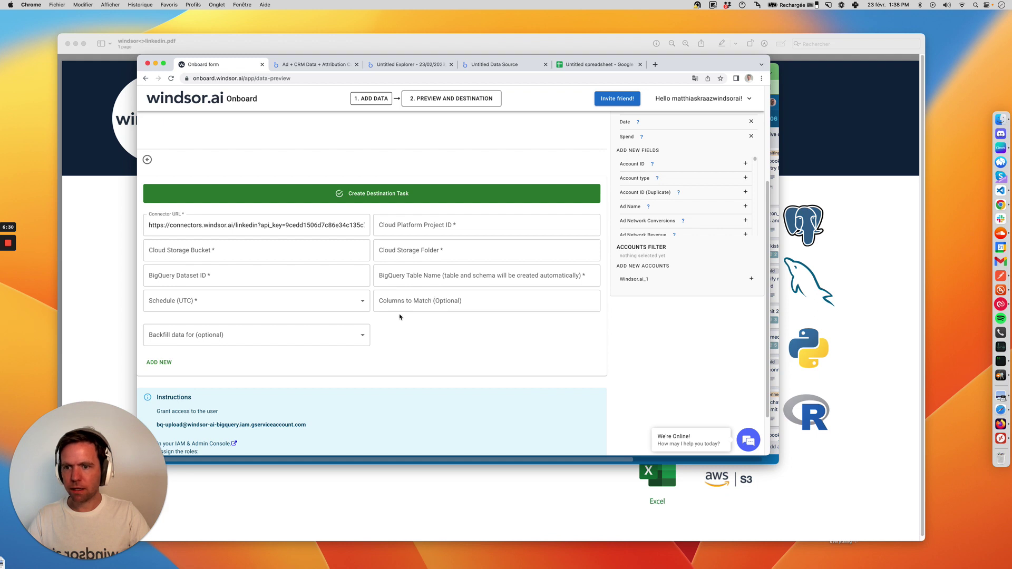
click(358, 303)
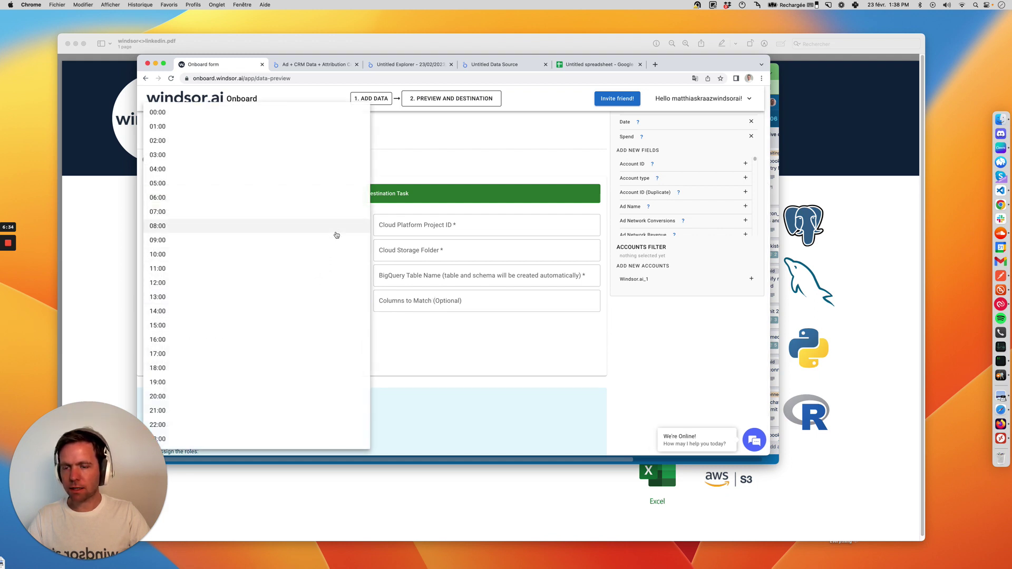
click(416, 333)
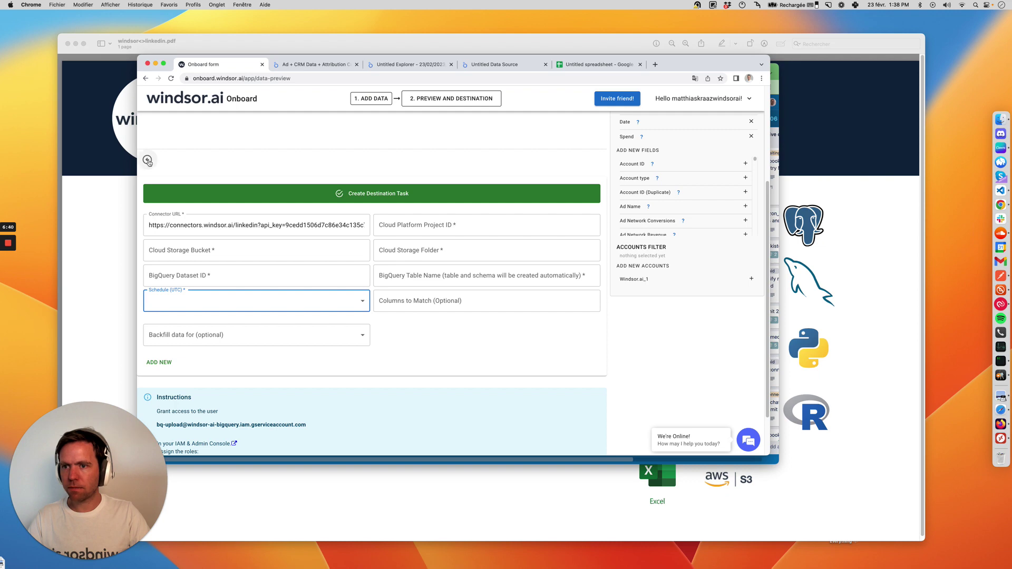
click(147, 160)
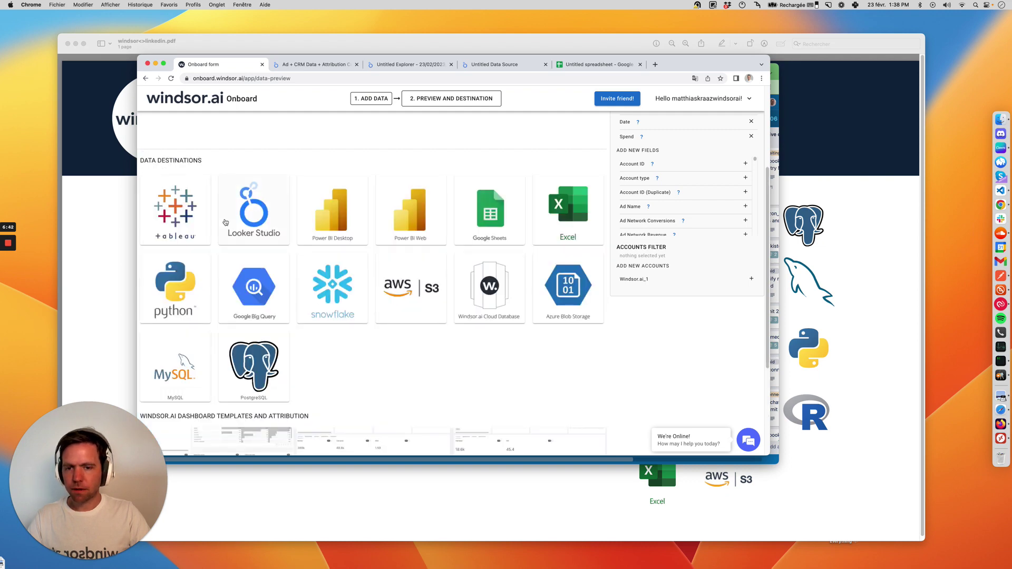